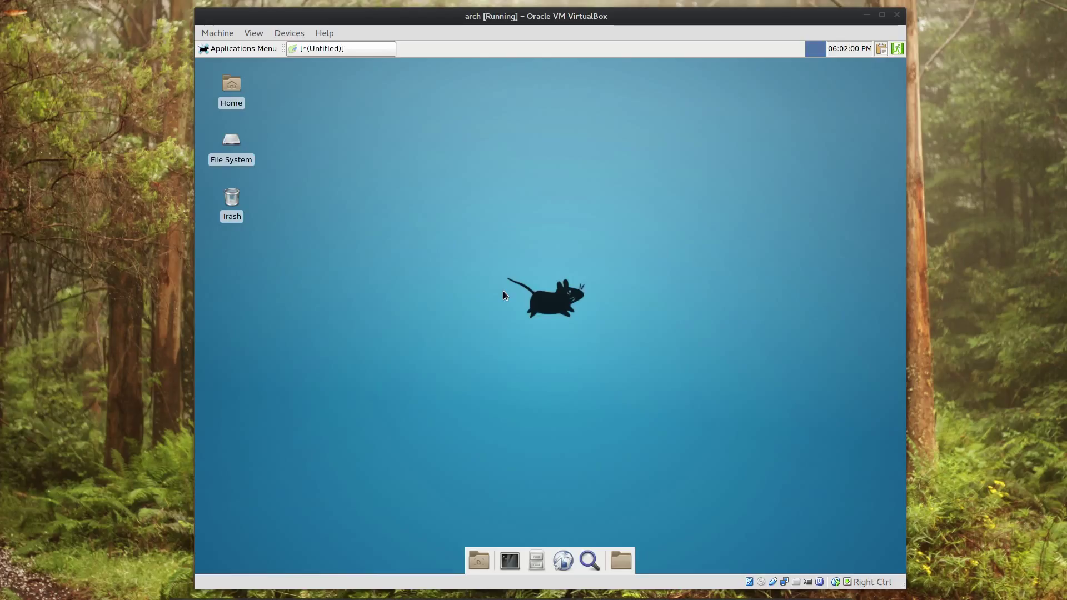
Step: Open Thunar on the home folder and raise the untitled Mousepad note holding the xfconf-query command
click(536, 558)
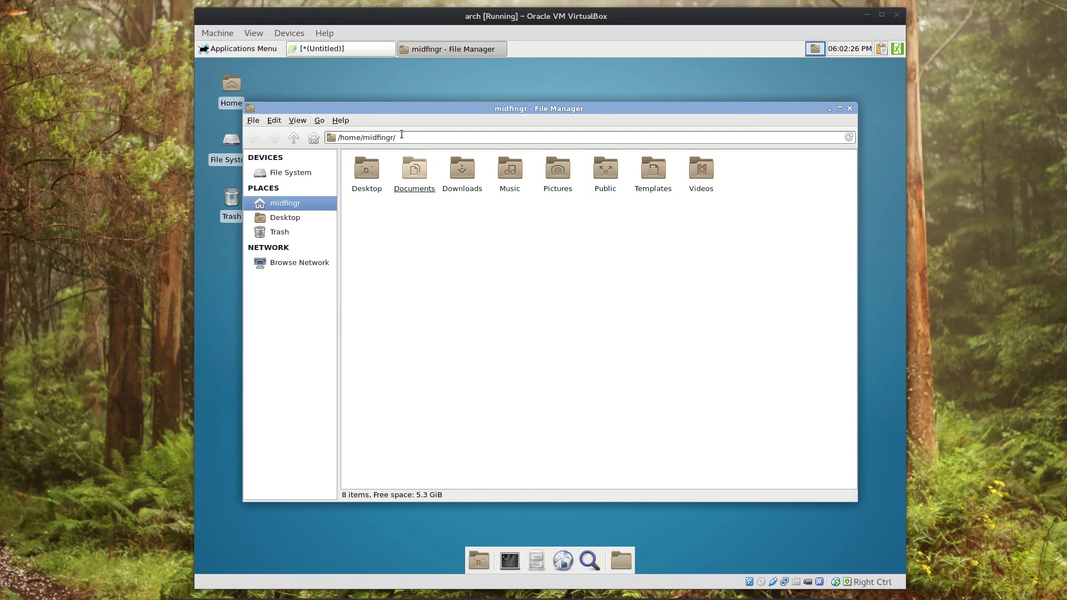
click(335, 50)
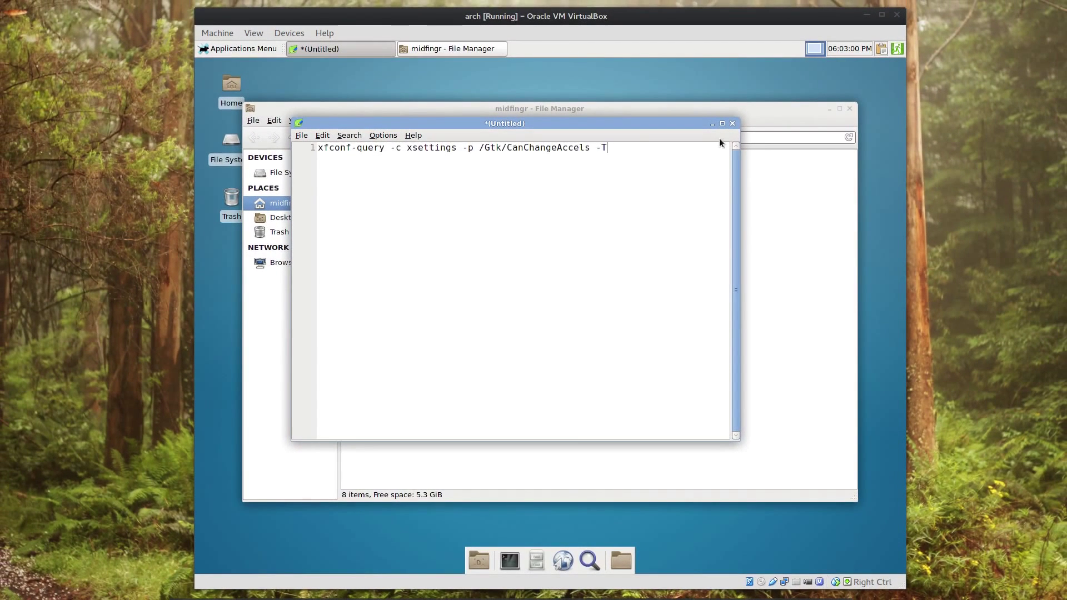
Step: Copy the line 'xfconf-query -c xsettings -p /Gtk/CanChangeAccels -T' from the editor
triple_click(523, 147)
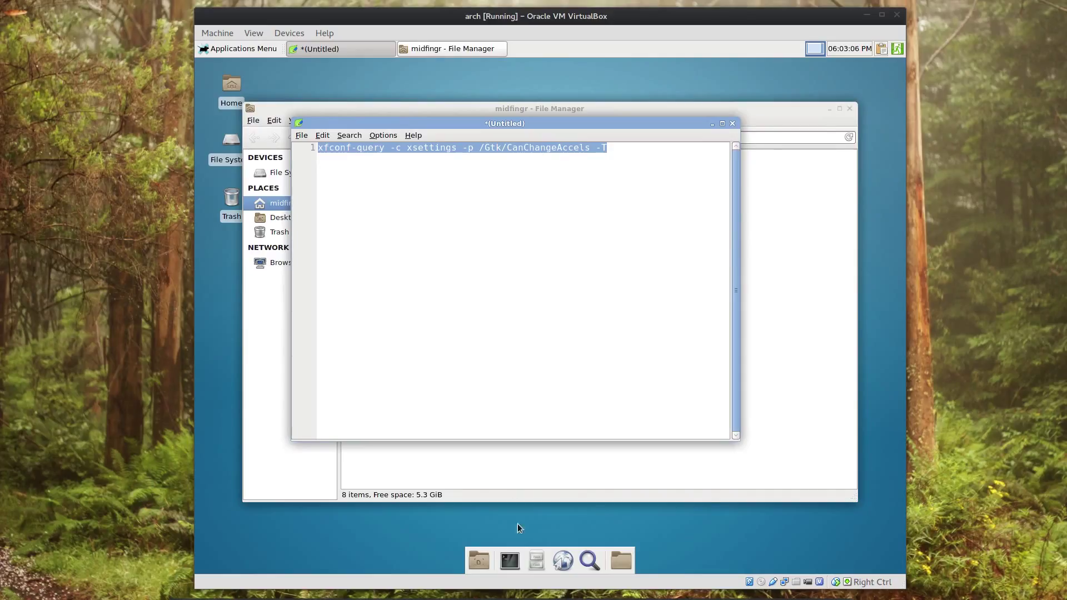
right_click(492, 153)
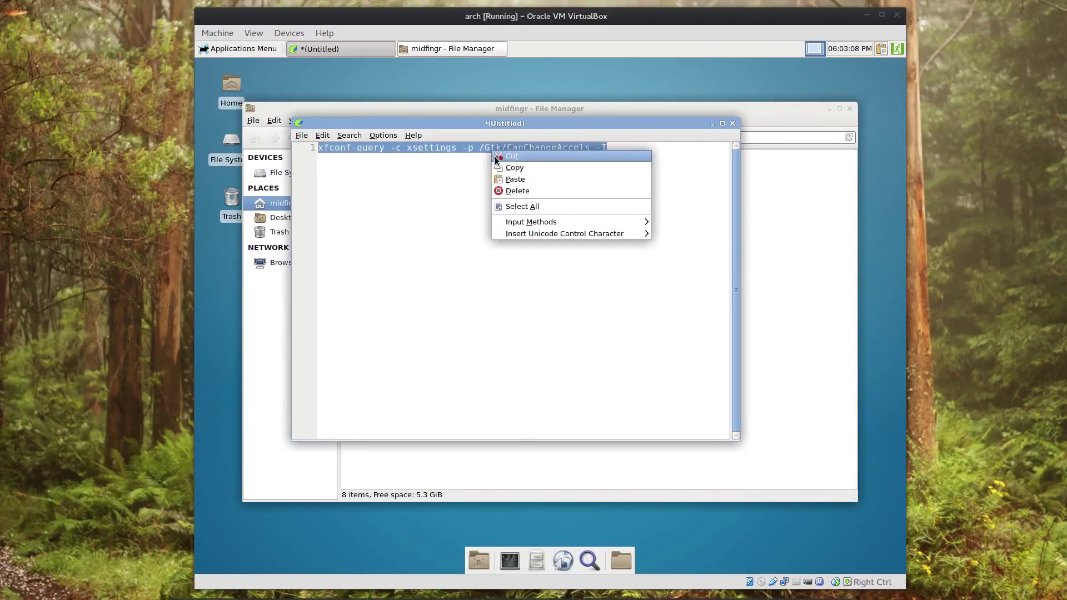
click(503, 168)
Step: Run the copied command in a new terminal, then close Thunar and minimise Mousepad
key(ctrl+alt+t)
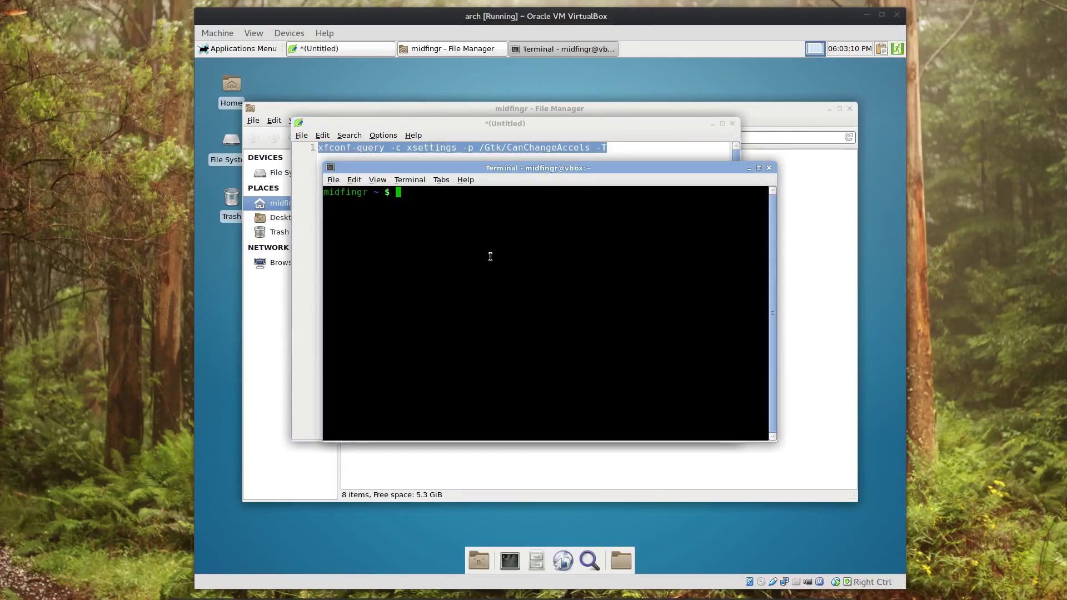
right_click(489, 253)
click(525, 300)
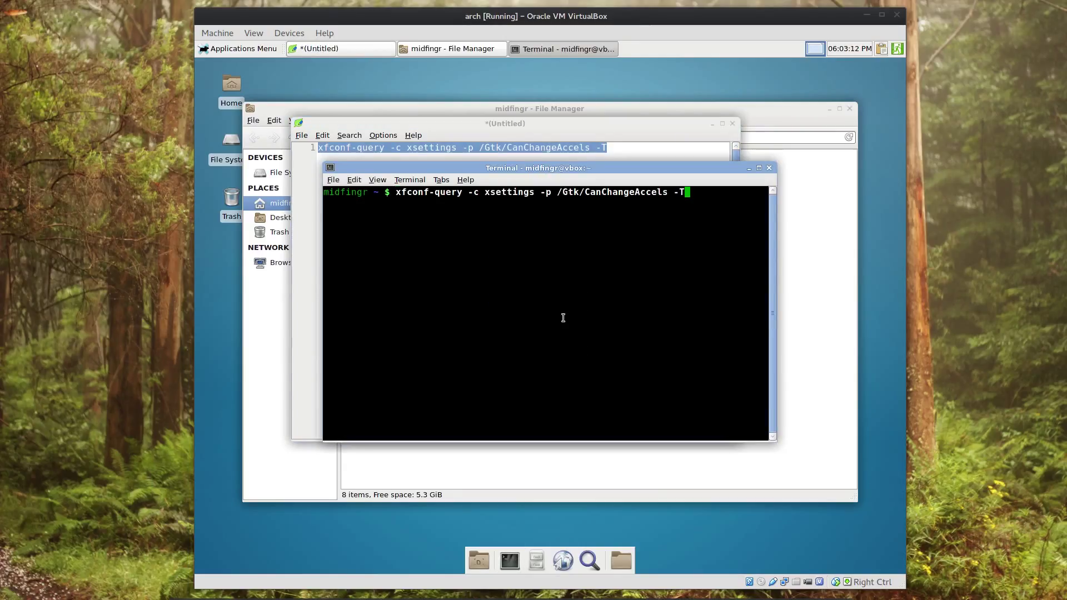
key(Return)
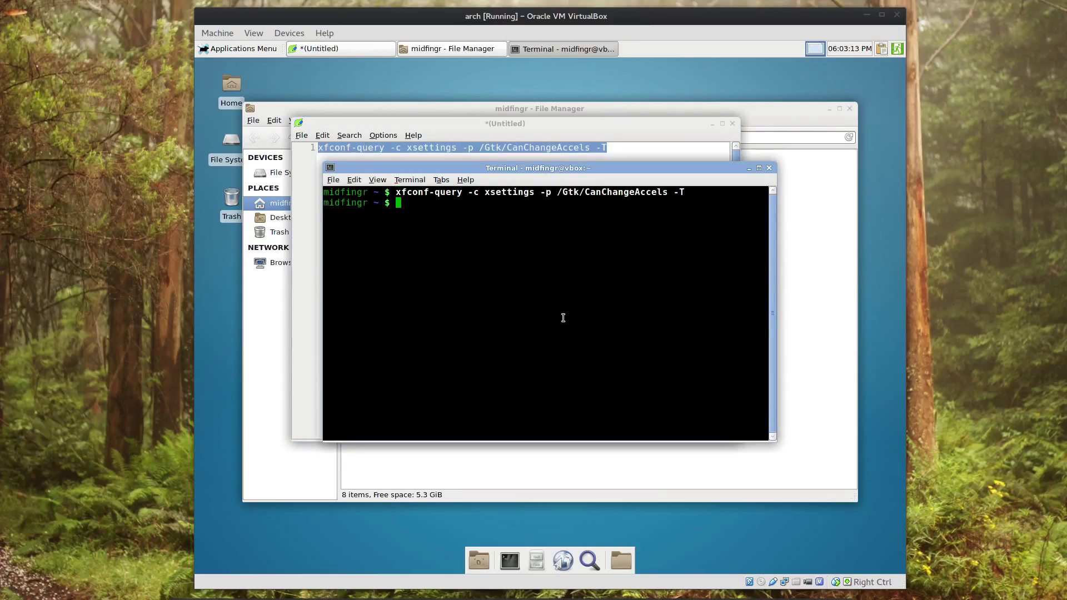
click(847, 107)
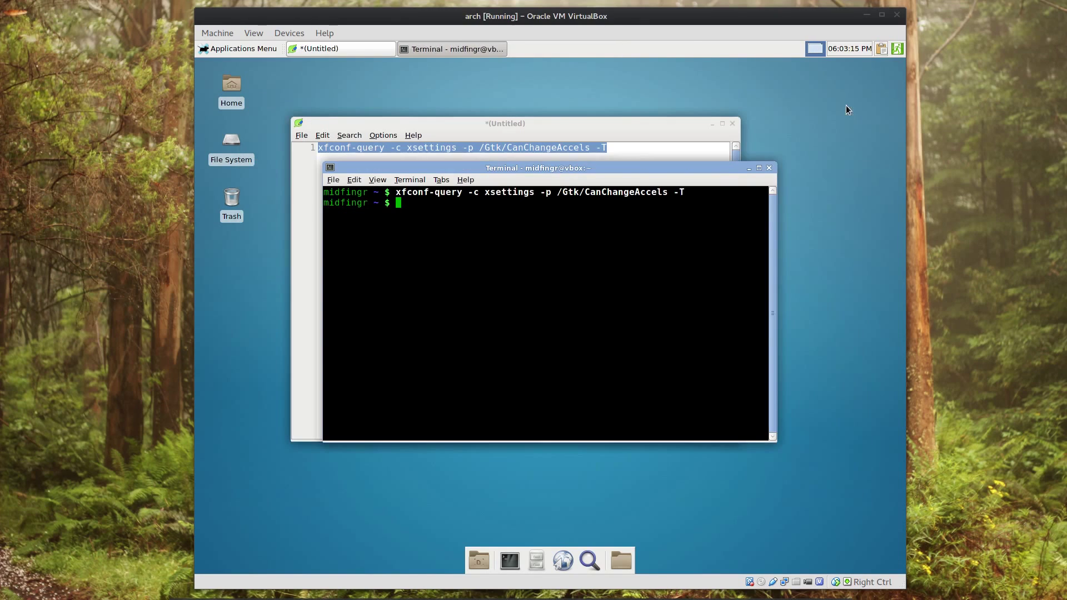
click(711, 124)
Step: Reopen Thunar on the home folder, check the File menu, then close Thunar again
click(746, 167)
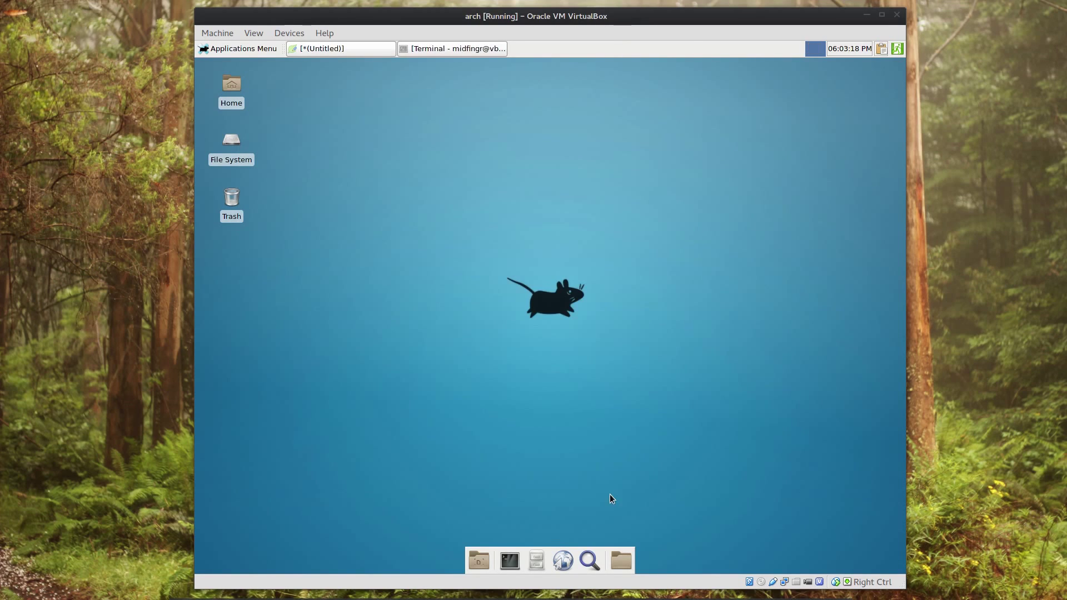
click(535, 562)
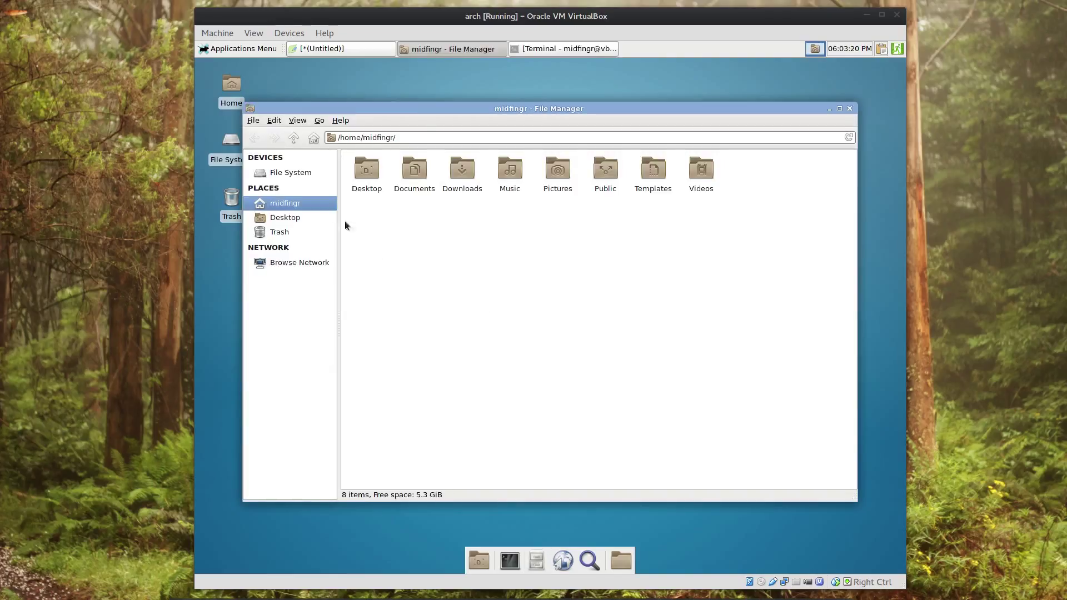
click(254, 122)
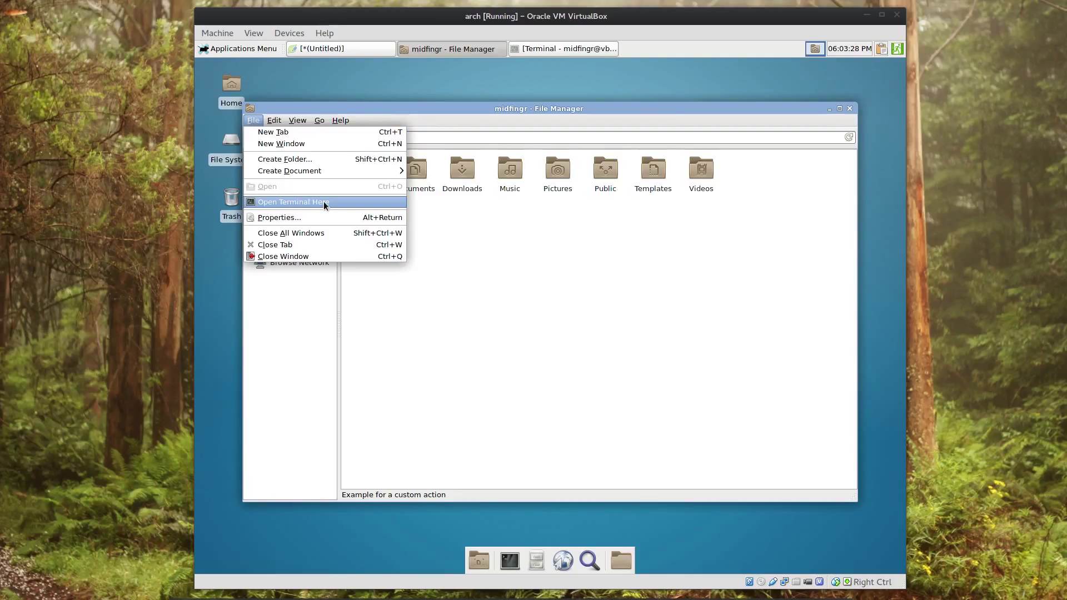
click(489, 284)
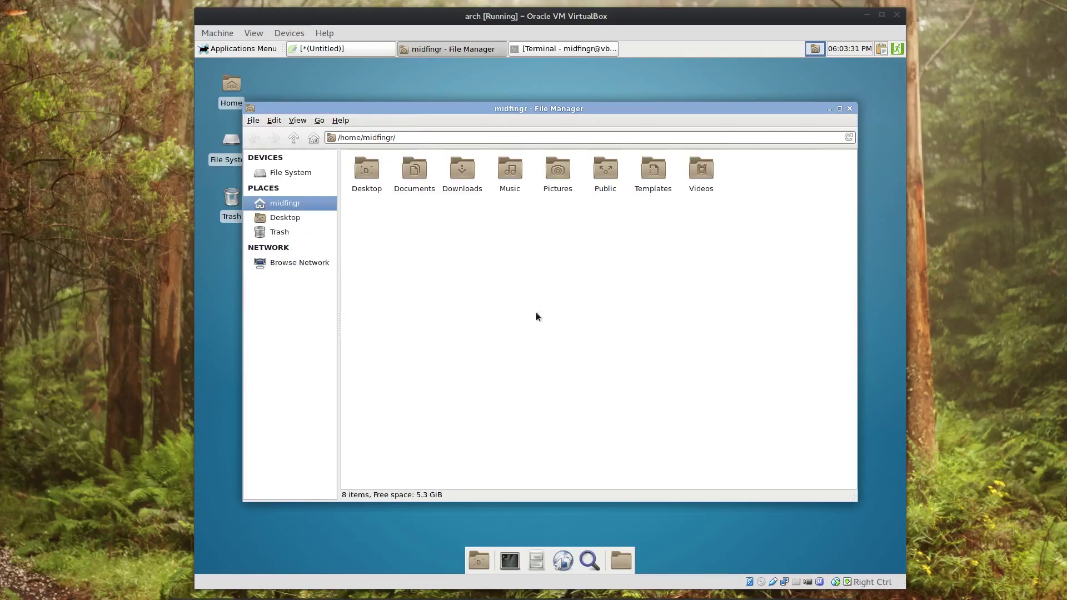
click(851, 109)
Step: Rerun the CanChangeAccels toggle from terminal history, then reopen Thunar's File menu
click(437, 52)
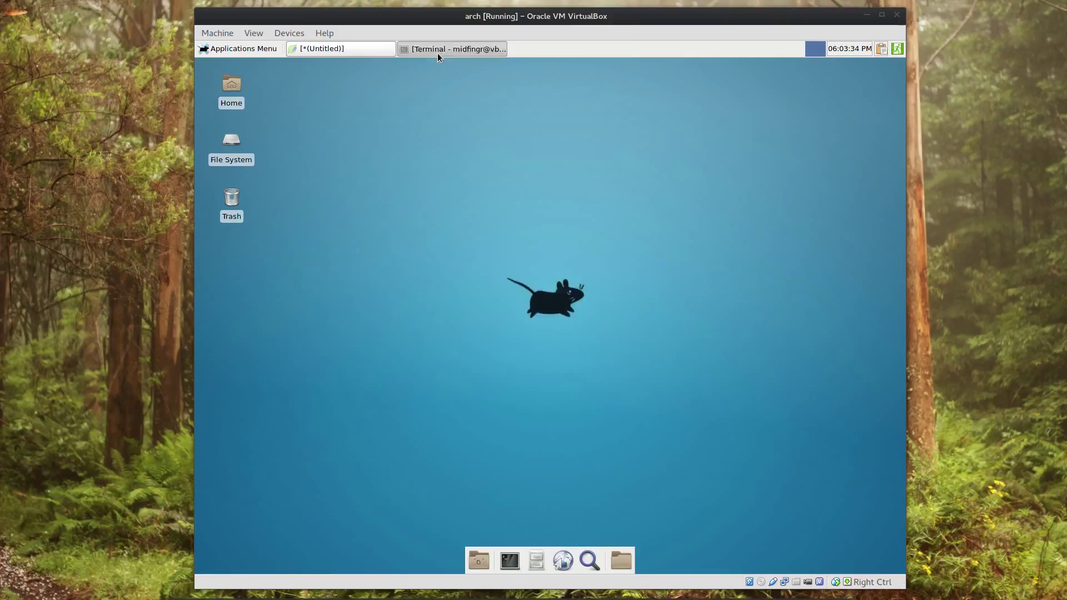
key(Up)
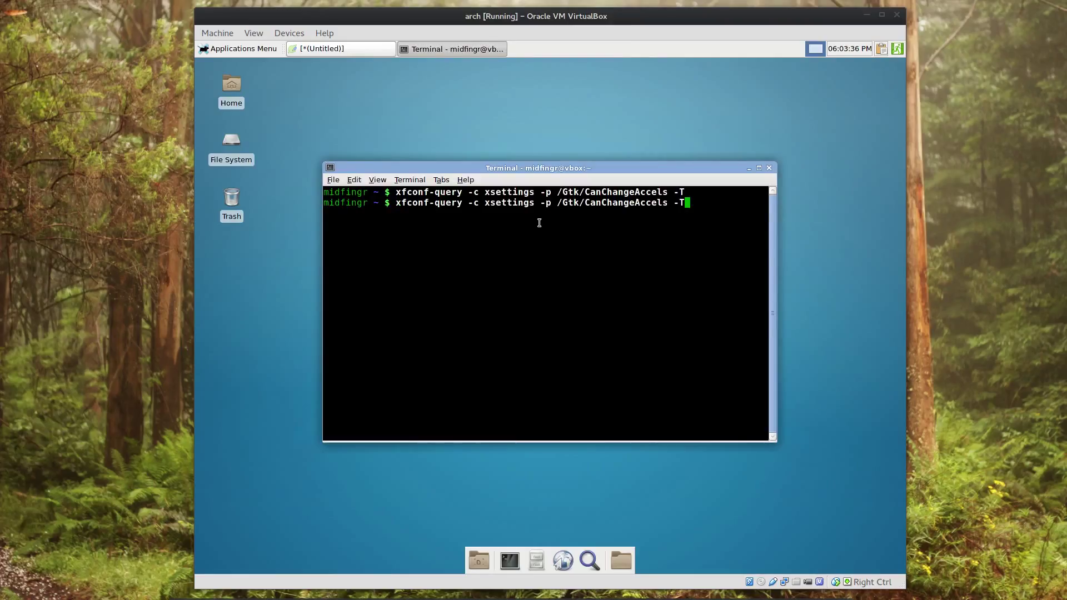
key(Return)
click(536, 560)
click(253, 120)
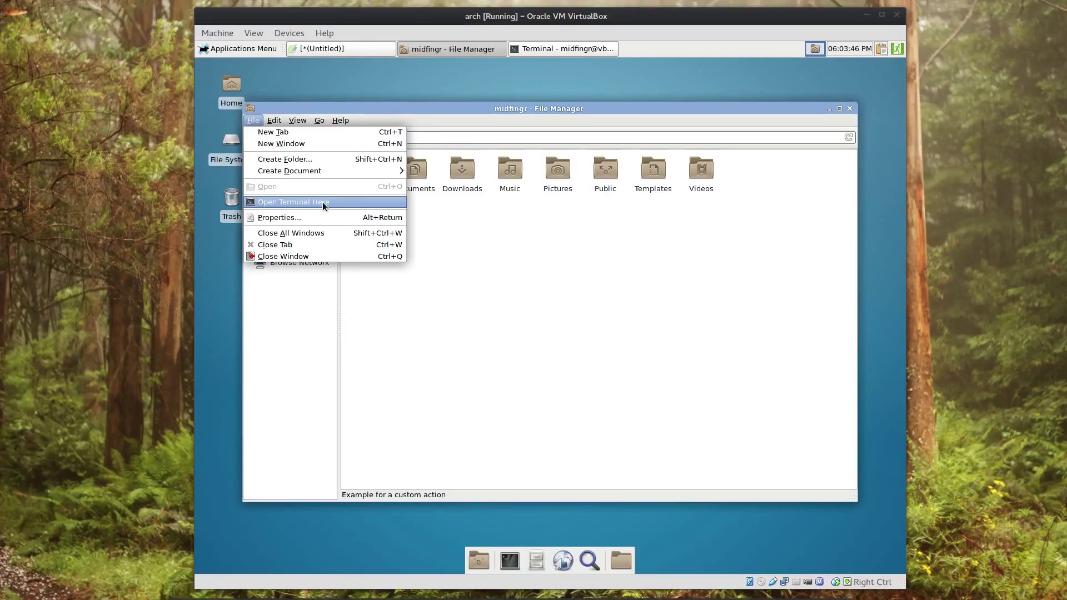
Step: Assign F4 to File > Open Terminal Here and close the terminal it opened
key(F4)
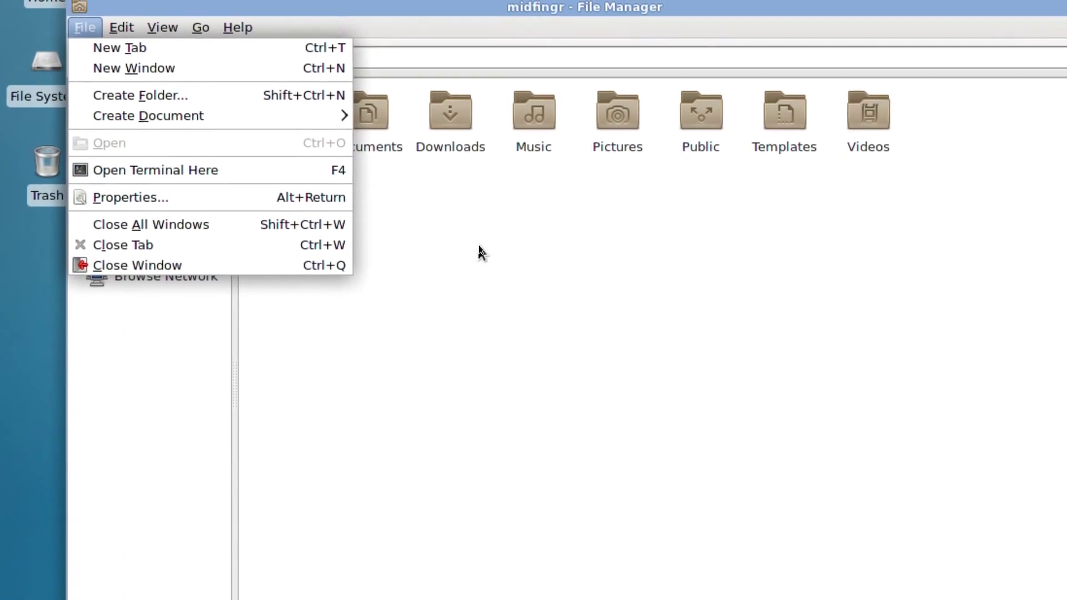
click(542, 279)
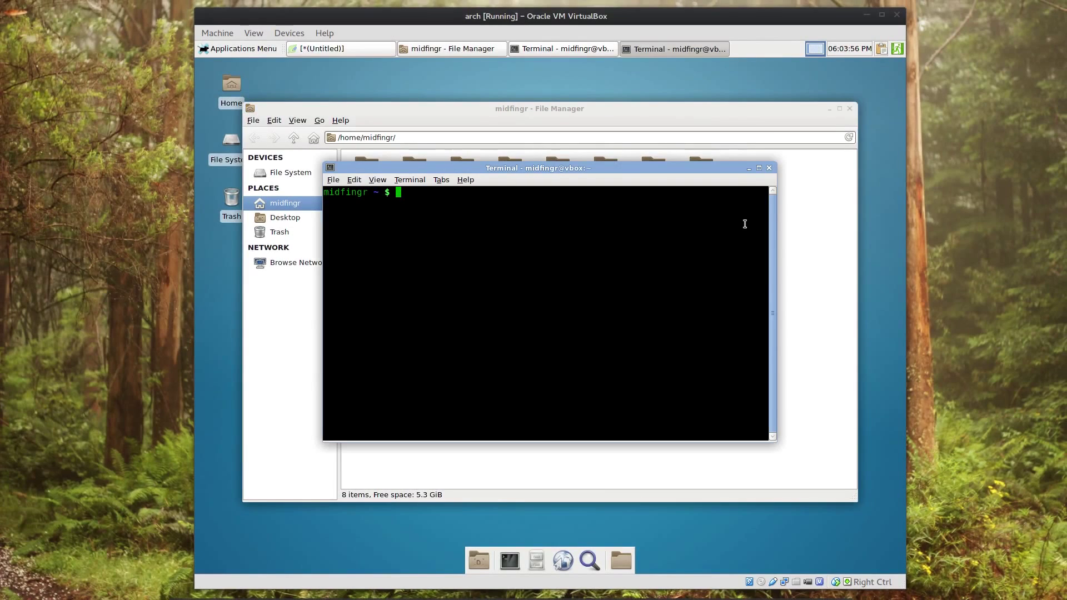
click(769, 169)
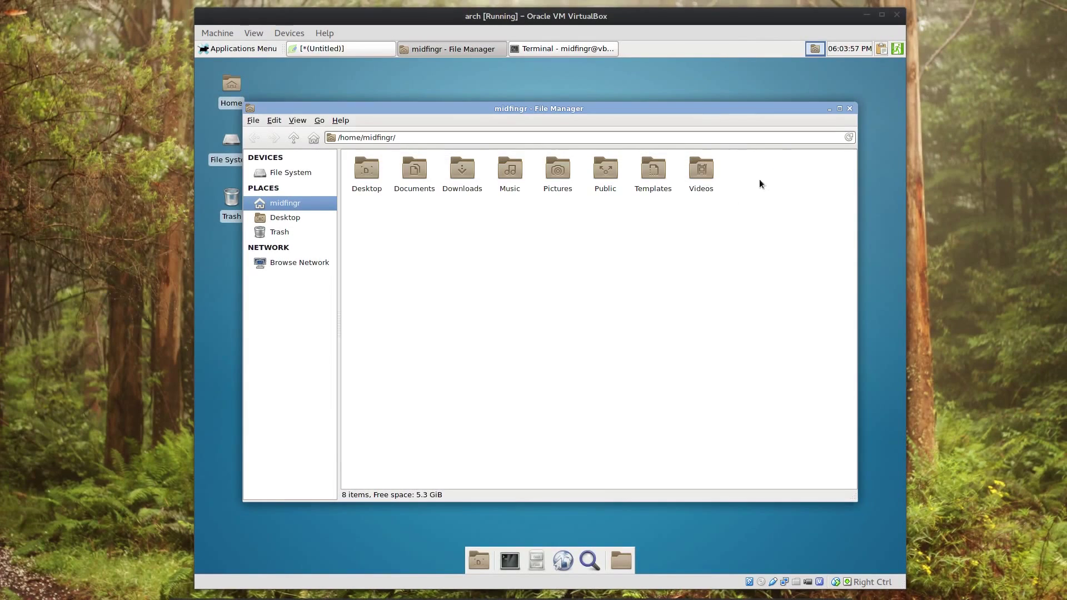
Step: Open a terminal in the Downloads folder and close it again
click(475, 176)
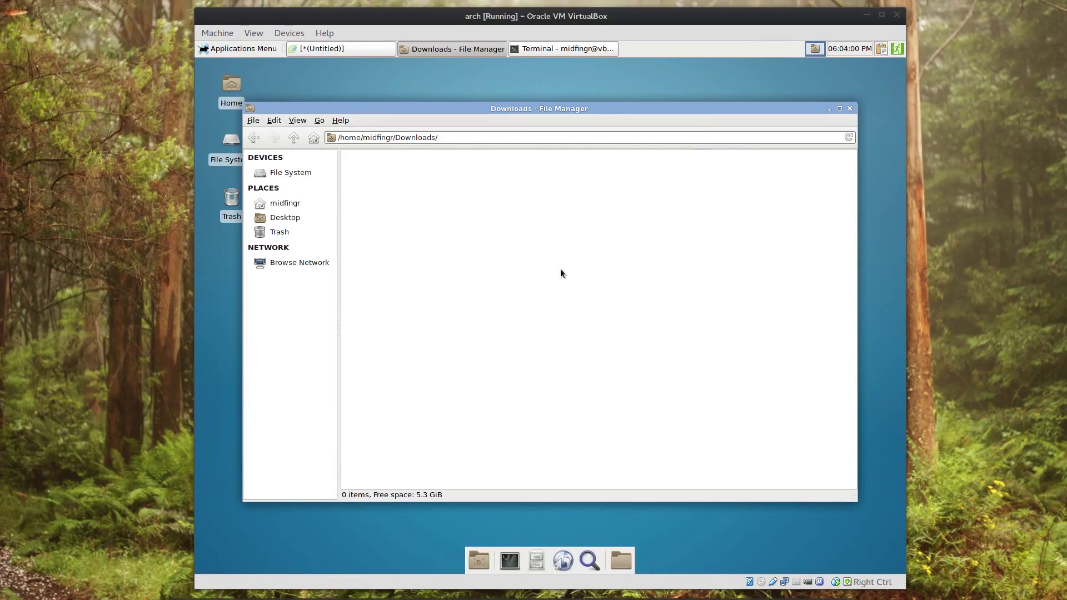
right_click(560, 268)
click(588, 305)
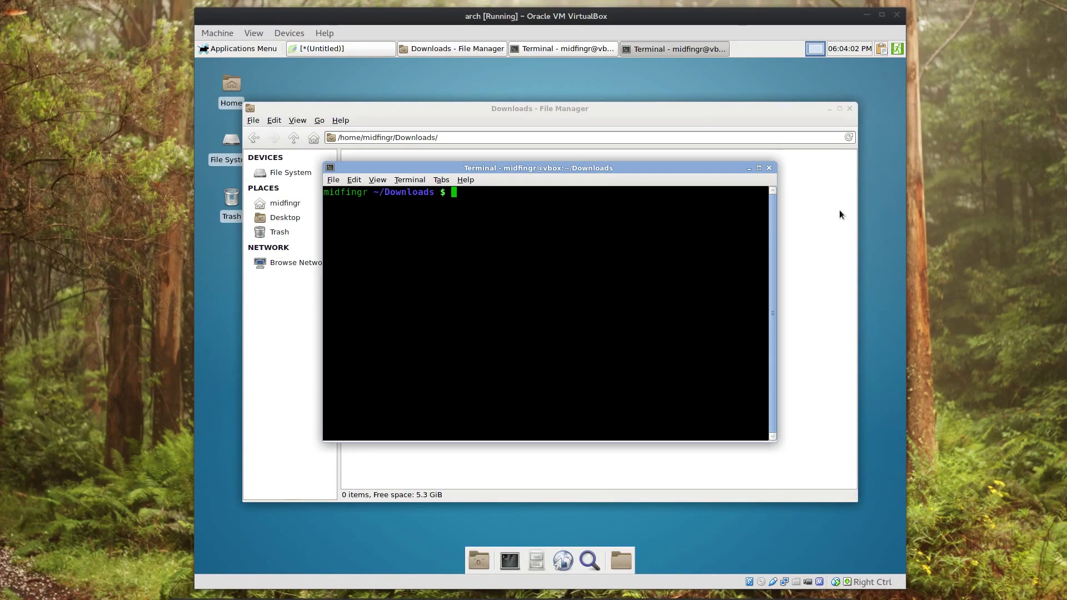
click(769, 168)
Step: Open a terminal at the File System root with F4, then close it
click(320, 174)
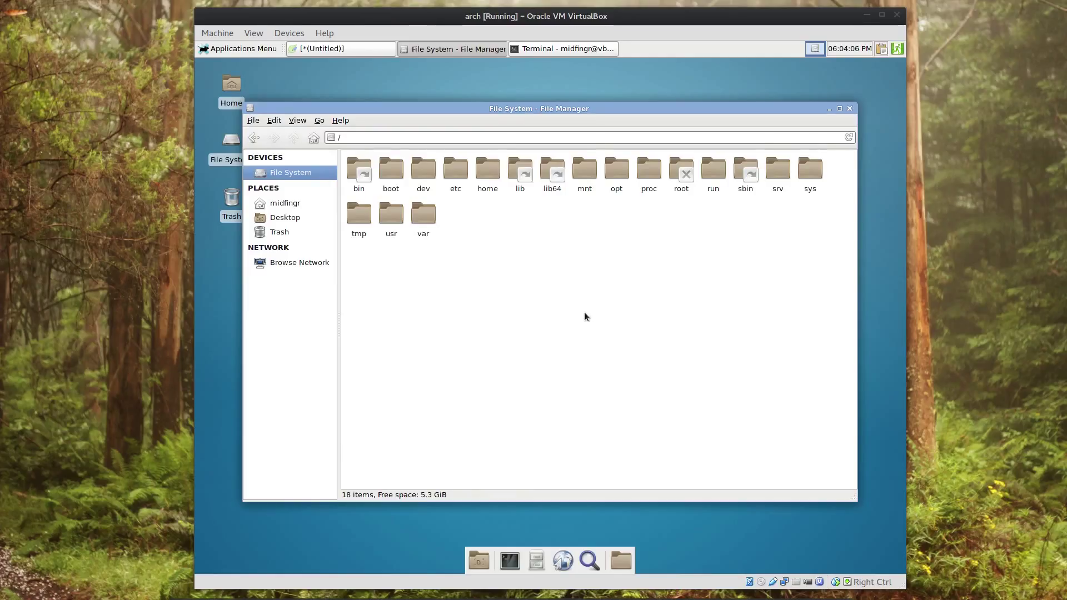
key(F4)
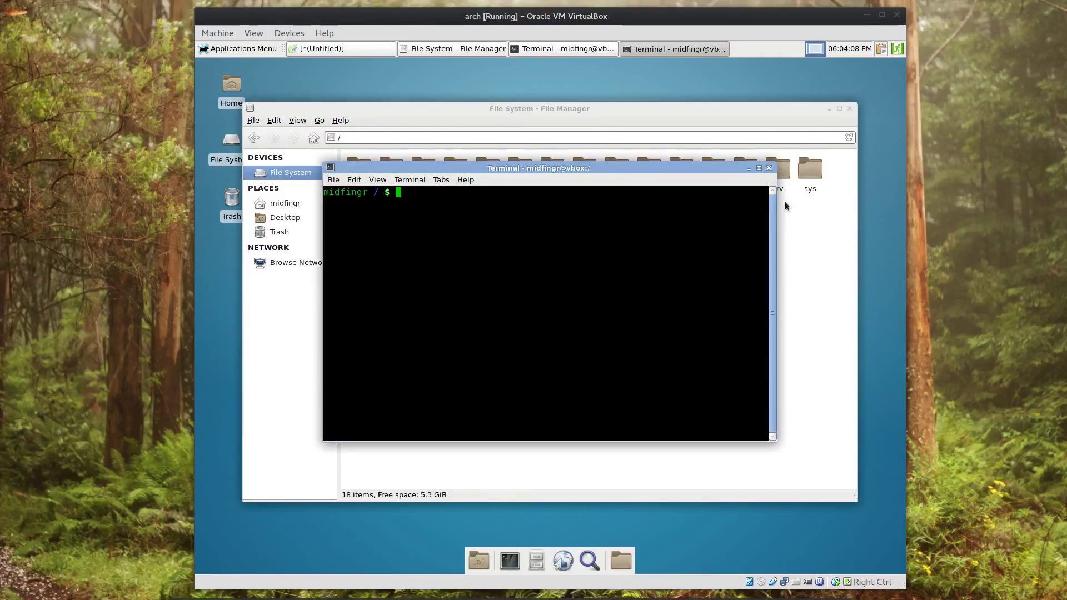
click(769, 168)
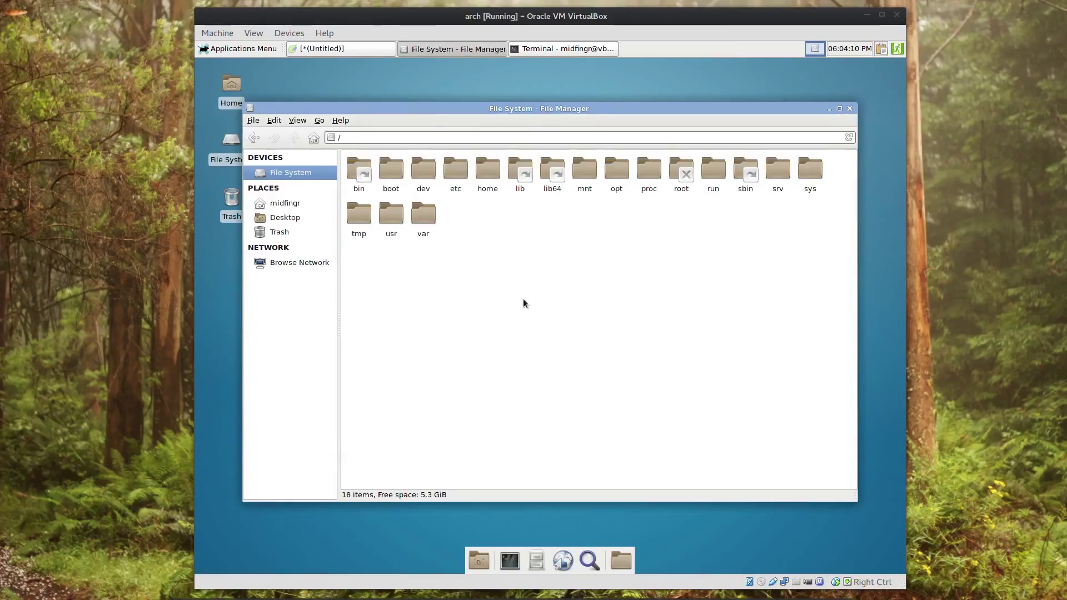
Step: Return to the midfingr home folder
click(255, 121)
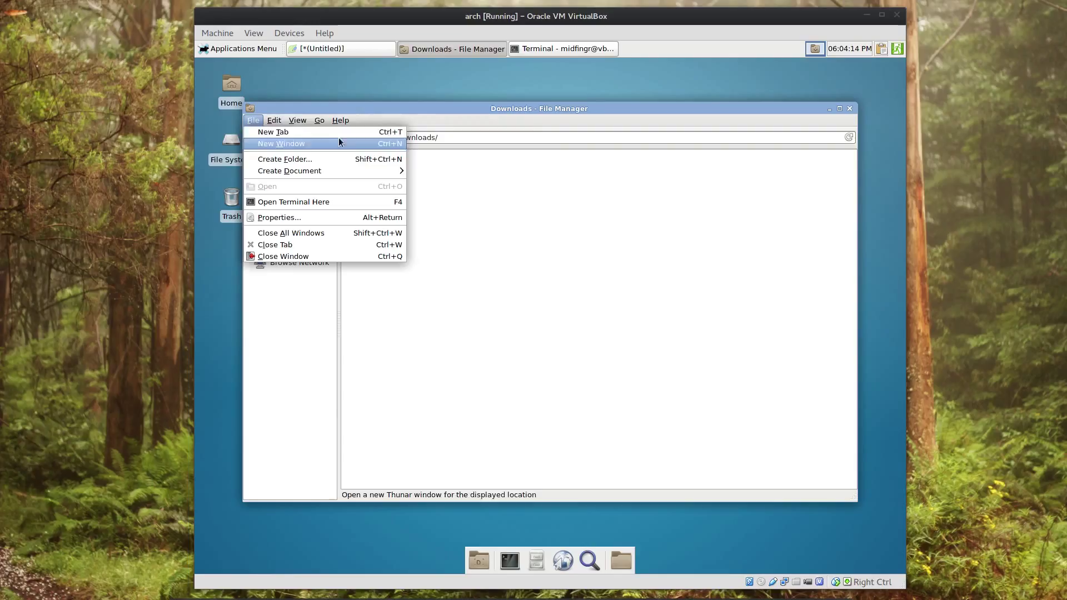
click(478, 218)
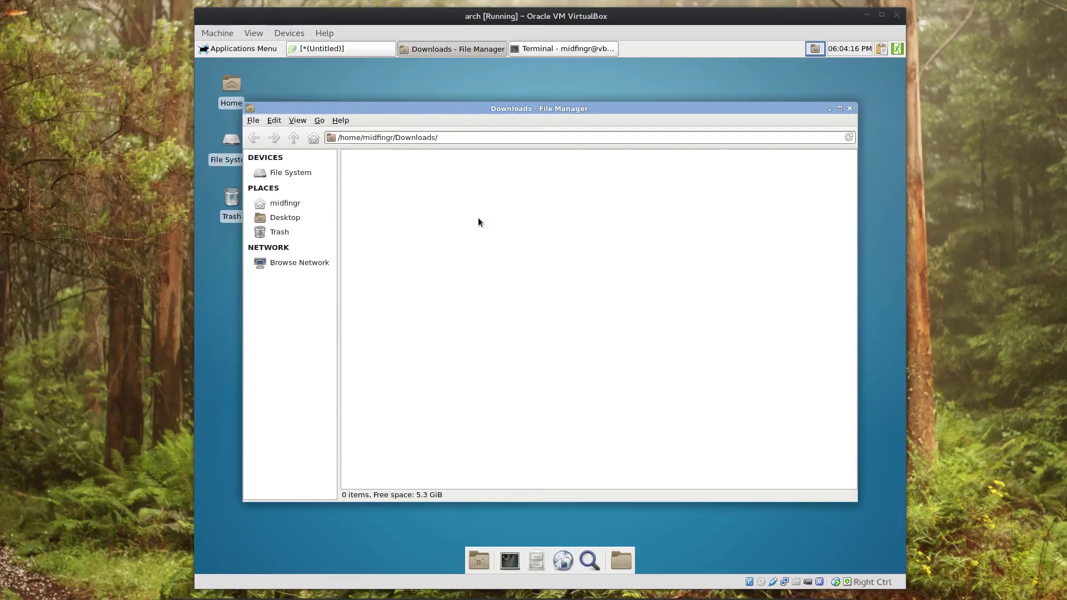
click(295, 204)
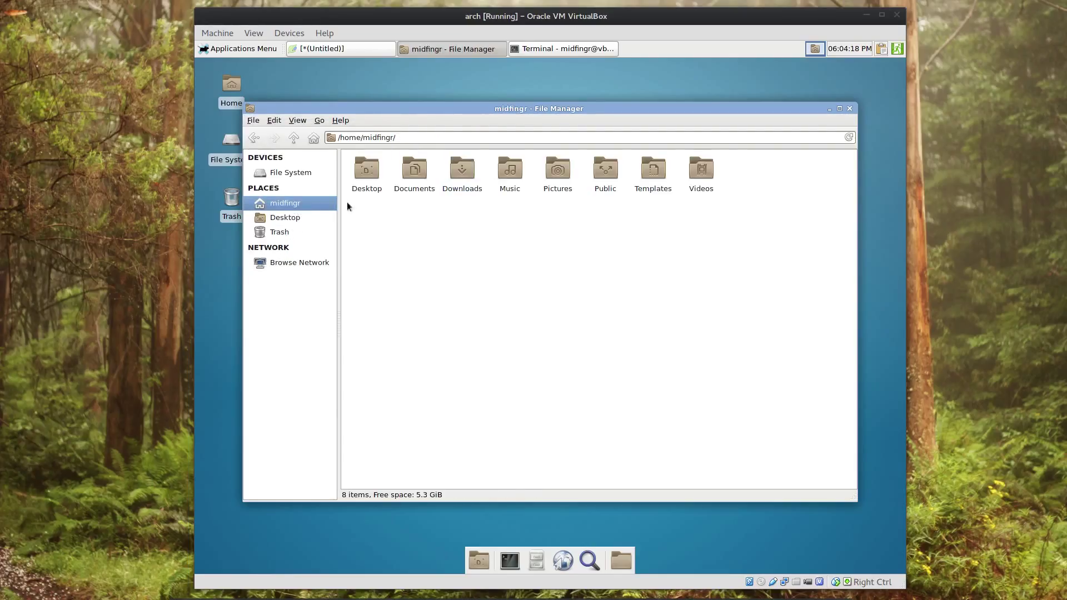
Step: Make F3 the New Tab shortcut in the File menu, replacing Ctrl+T
click(254, 120)
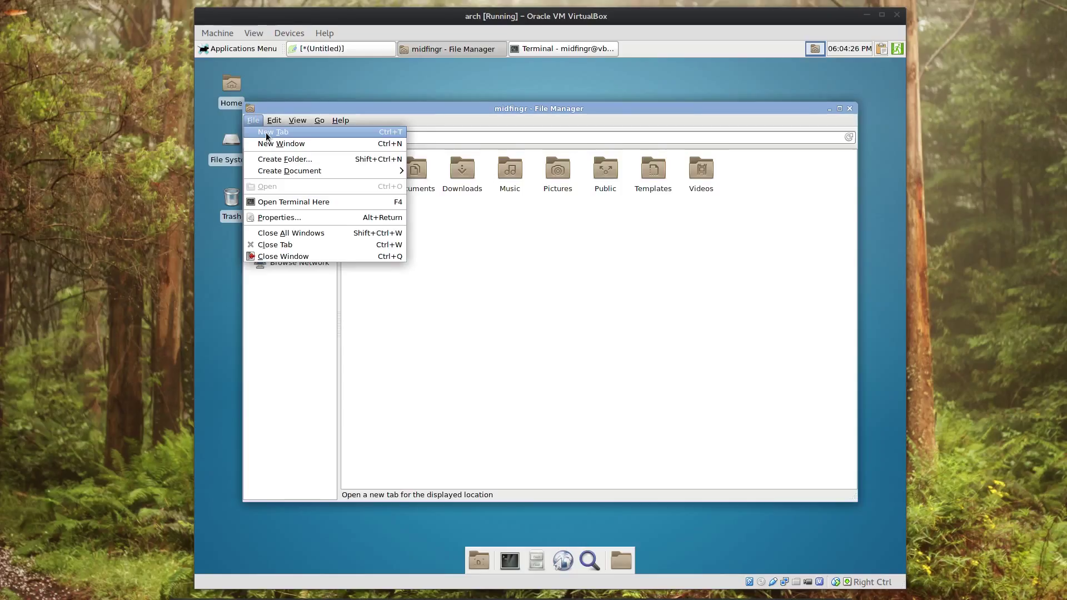
key(F3)
click(498, 301)
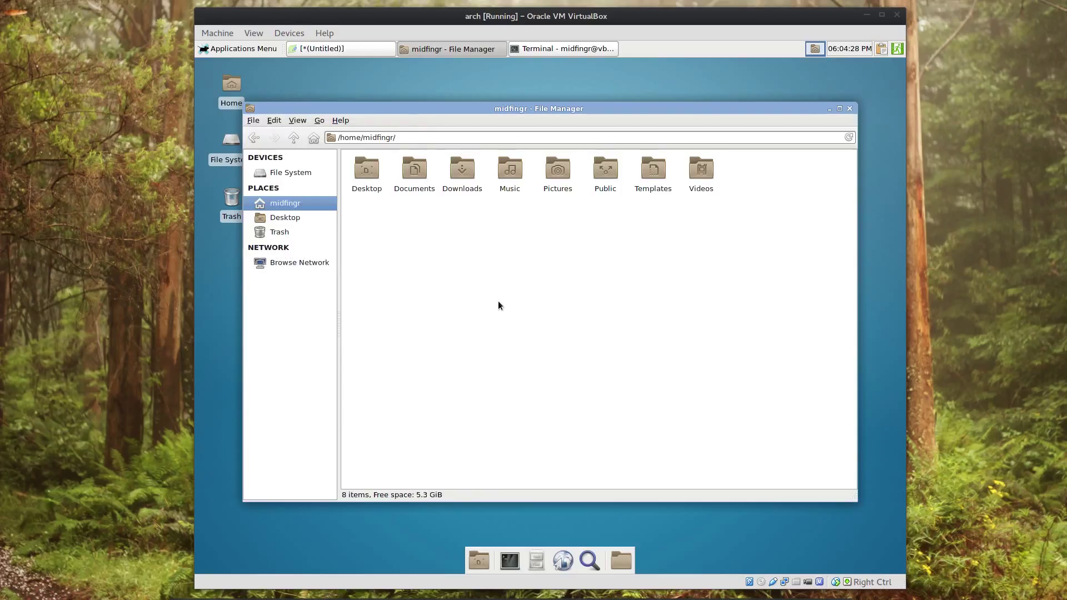
key(F3)
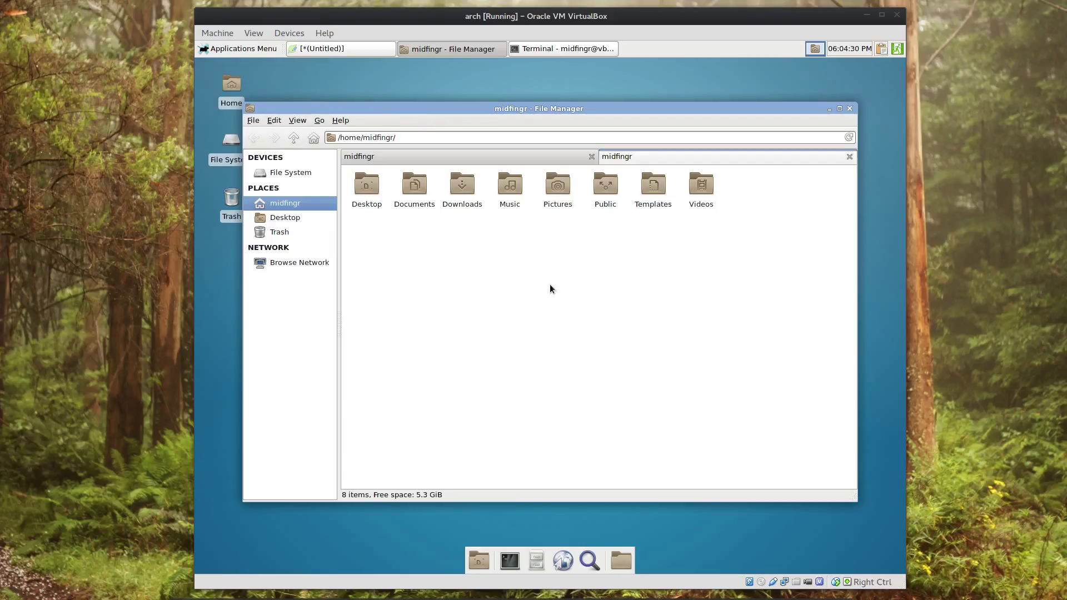
click(458, 158)
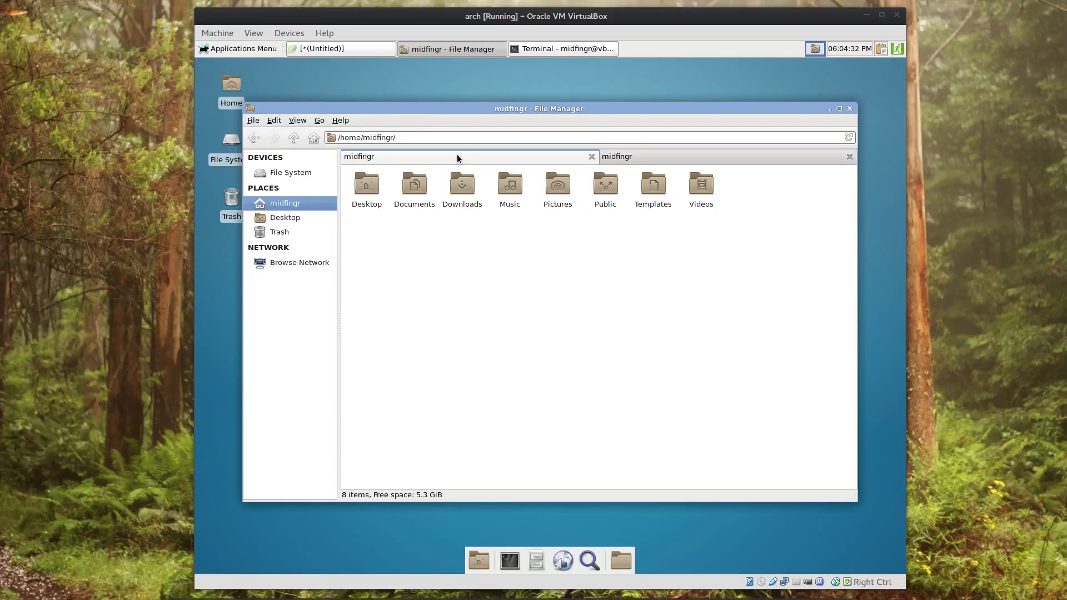
click(625, 159)
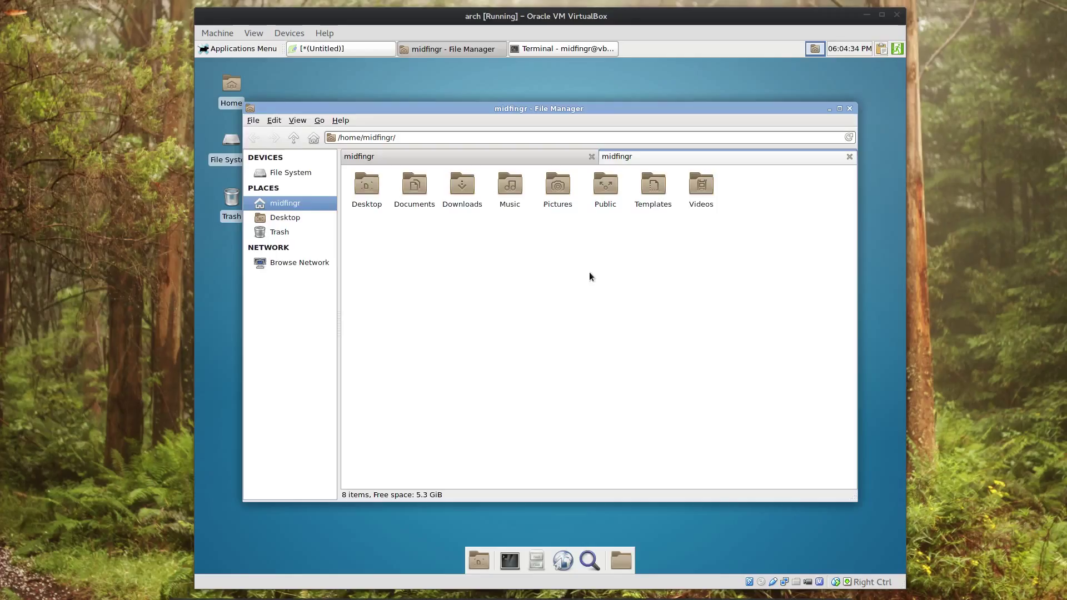
double_click(463, 186)
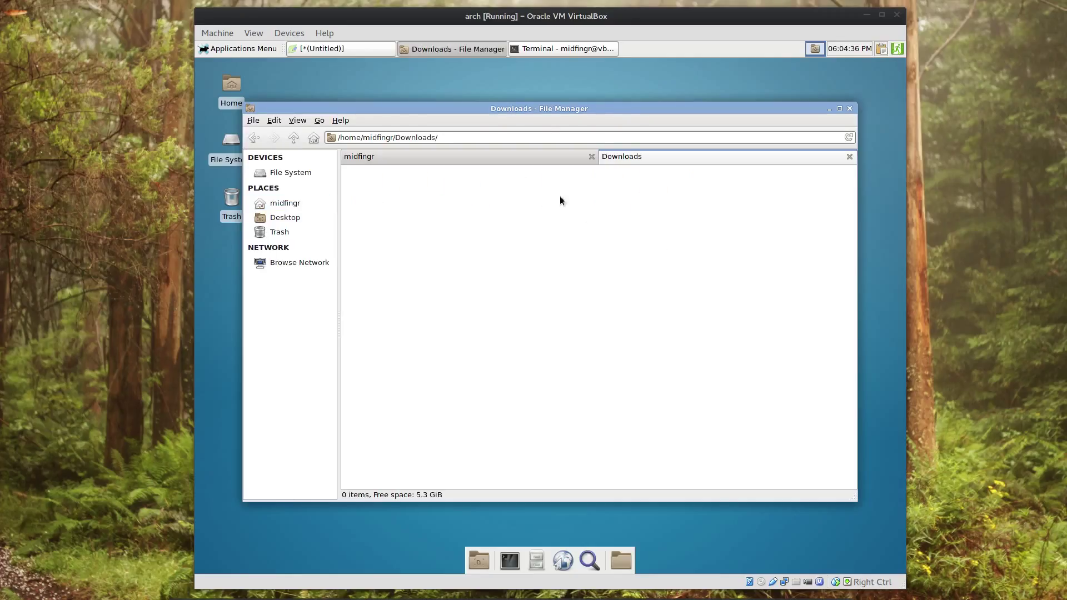
click(453, 159)
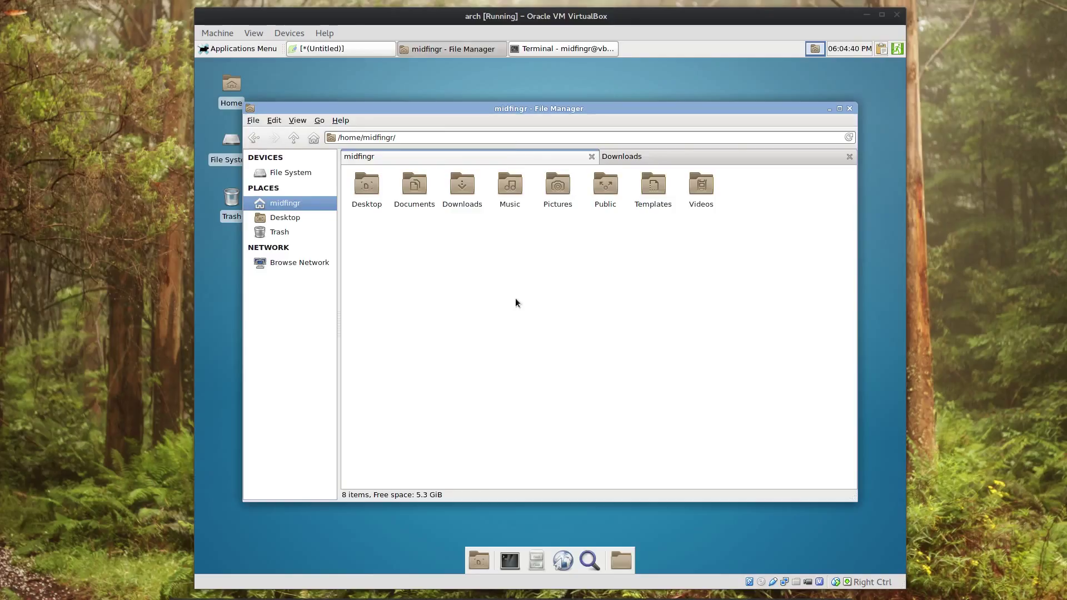
key(ctrl+t)
key(ctrl+t)
key(ctrl+t)
key(ctrl+t)
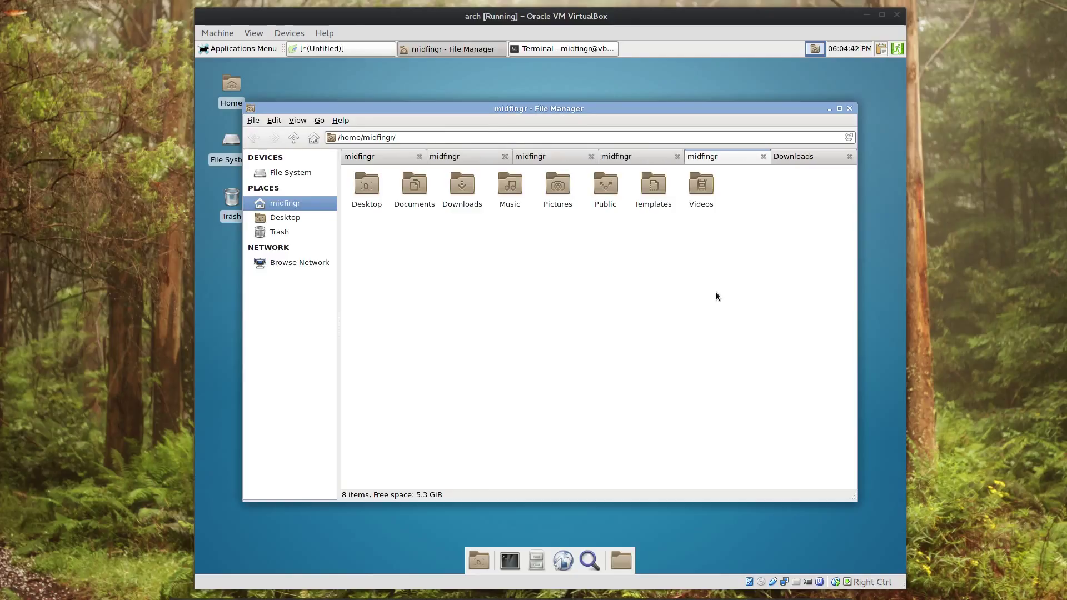
click(798, 158)
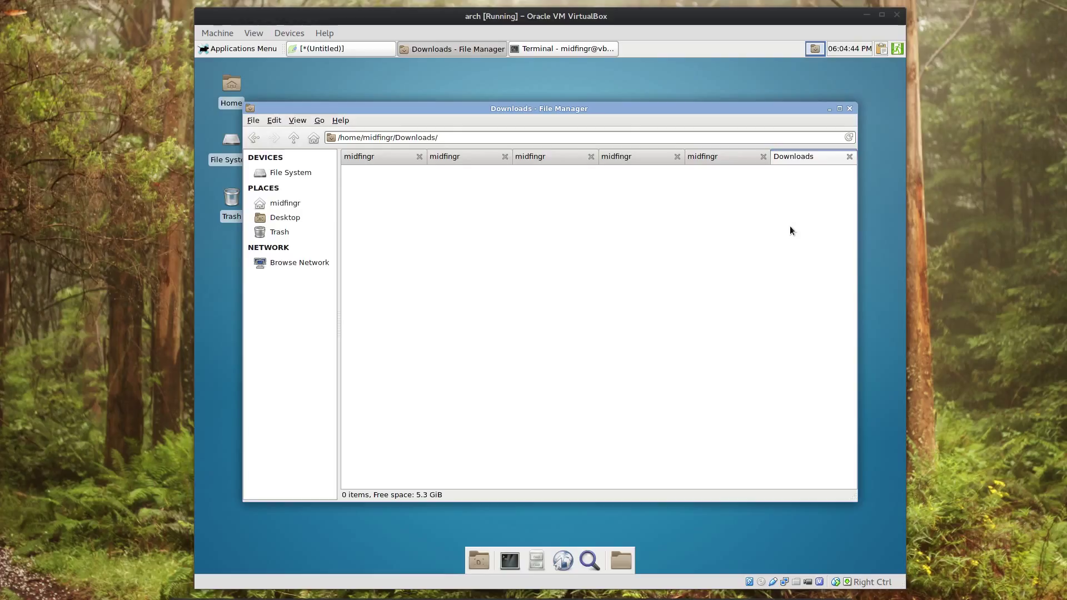
key(ctrl+w)
key(ctrl+w)
key(ctrl+w)
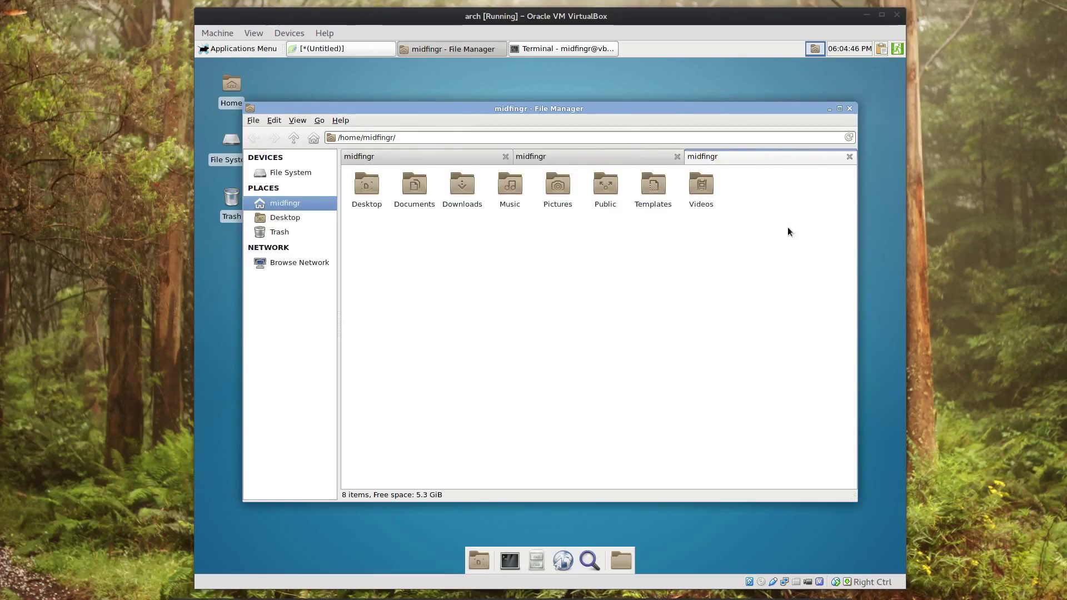
key(ctrl+w)
key(ctrl+w)
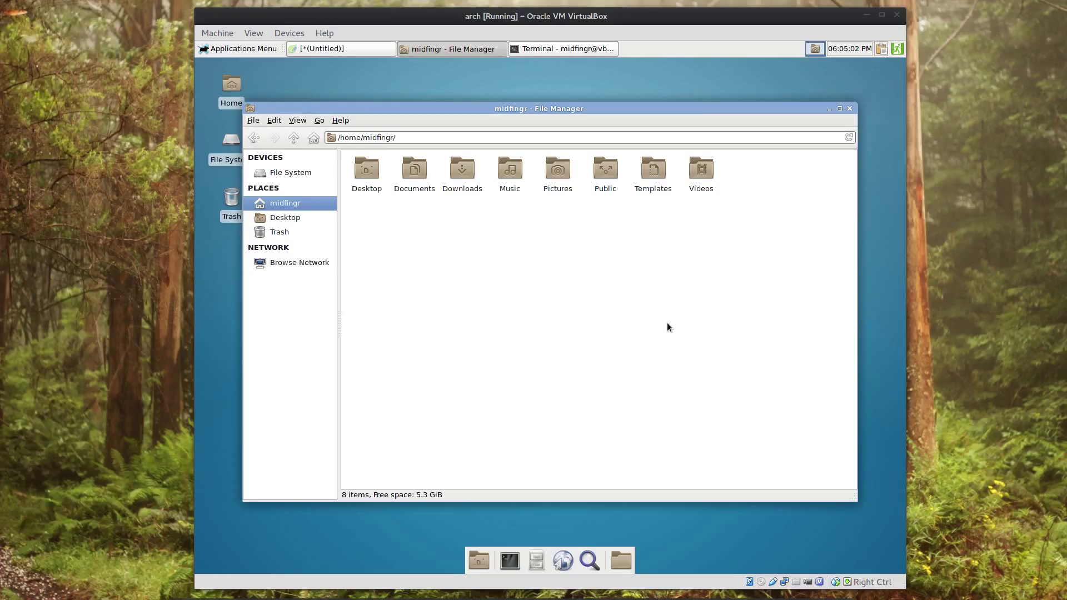
Step: Bind F4 to File > Open Terminal Here, then launch and close a home-folder terminal
click(254, 121)
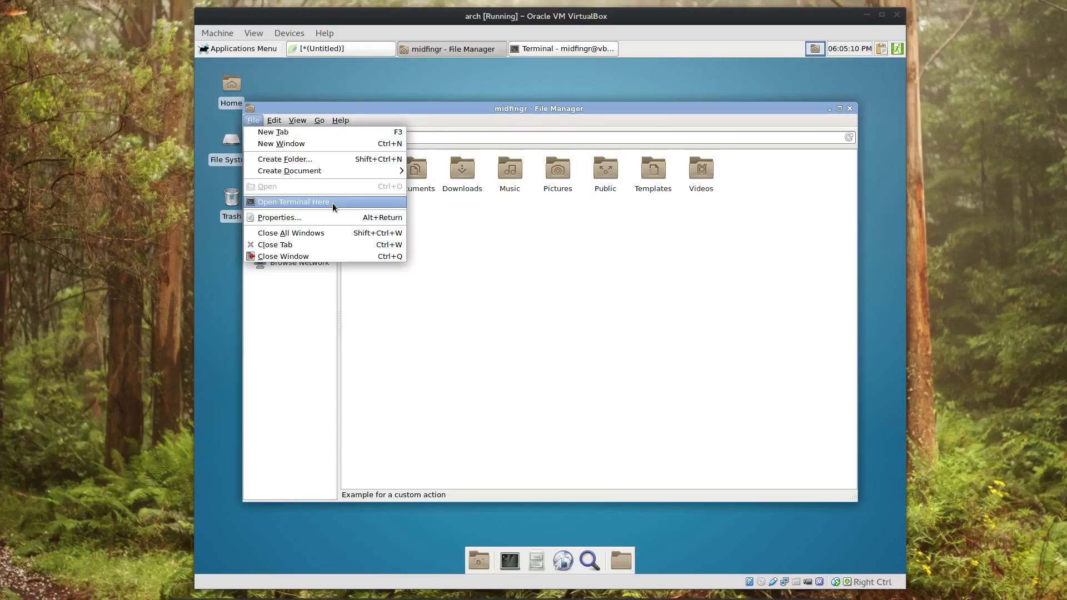
click(554, 321)
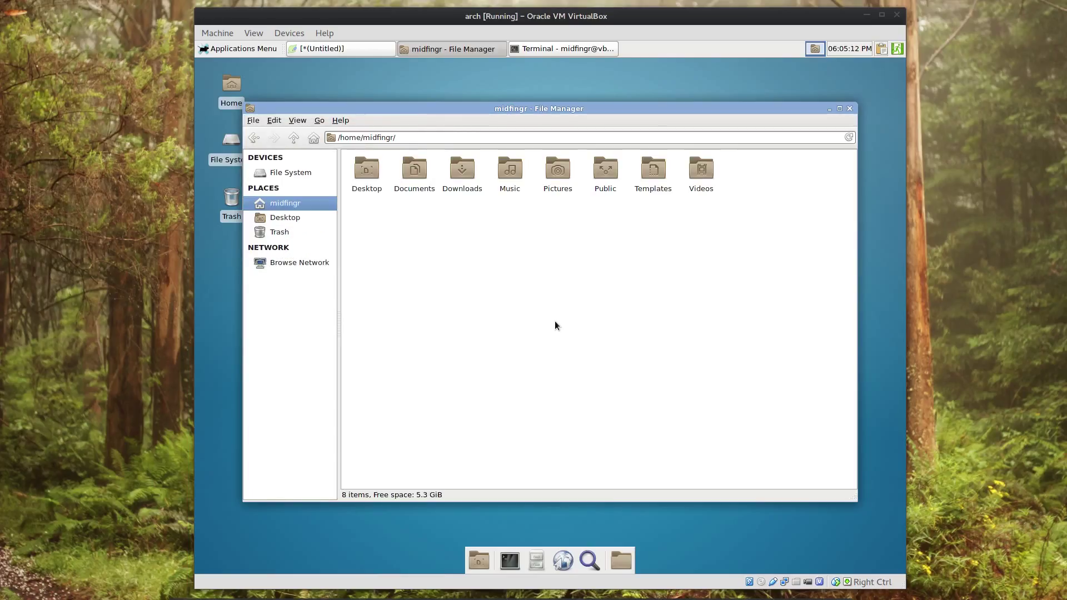
click(254, 120)
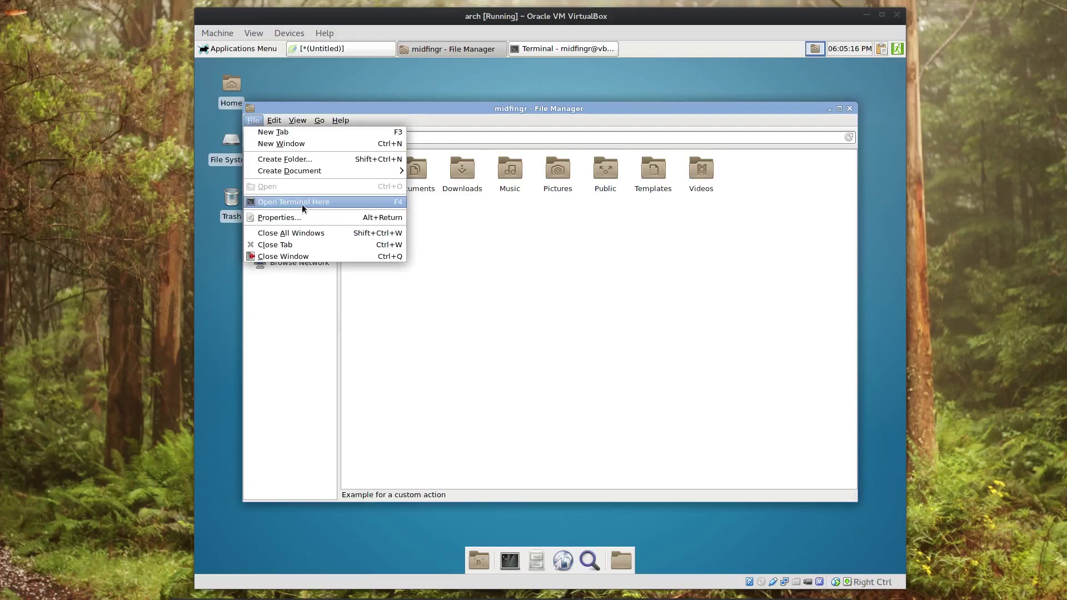
click(486, 275)
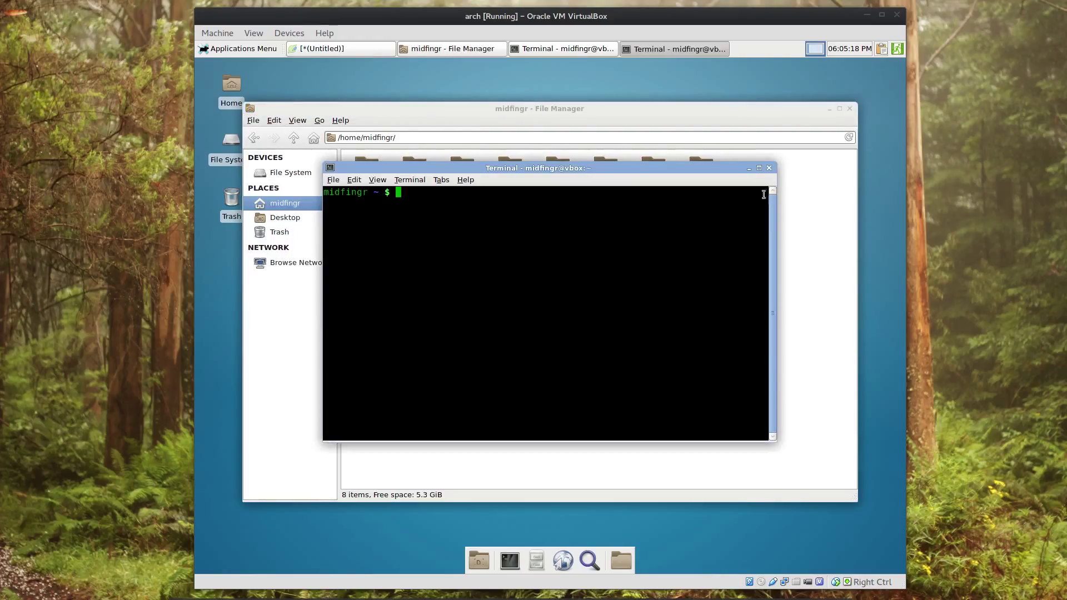
click(769, 168)
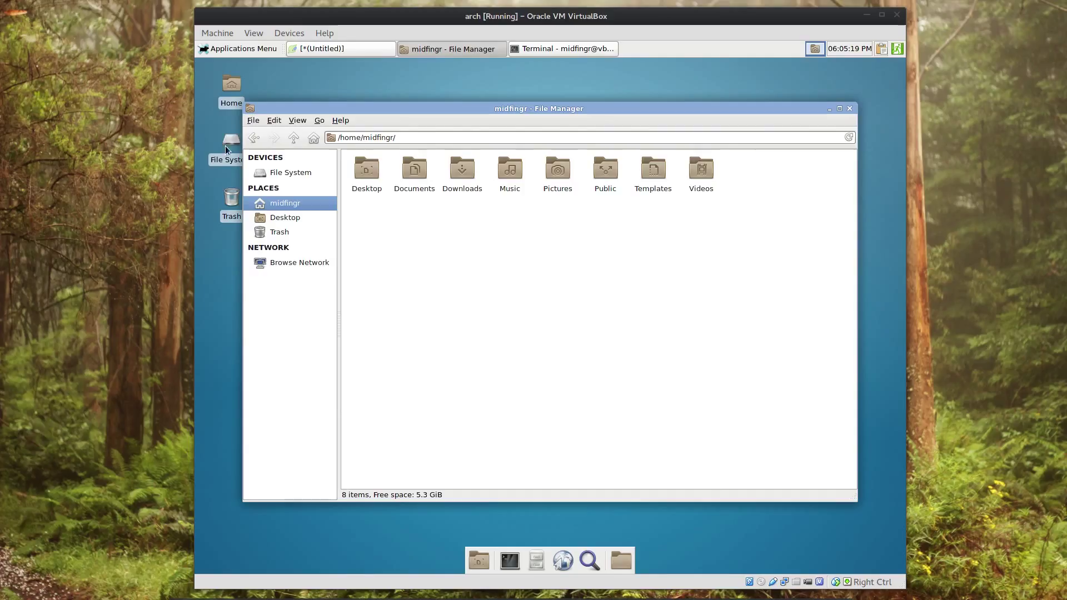
click(250, 120)
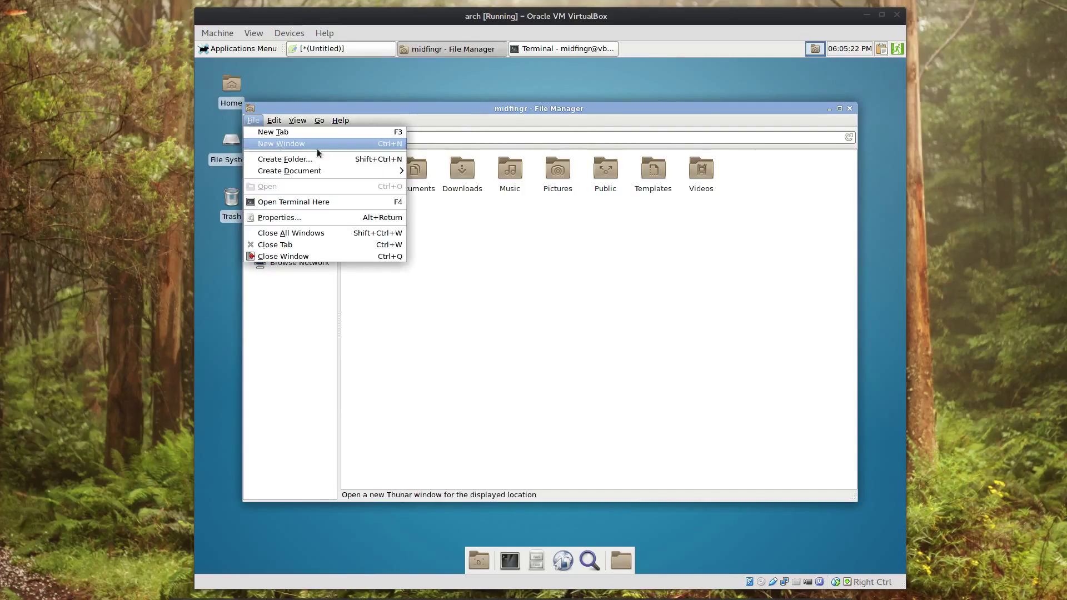
click(474, 272)
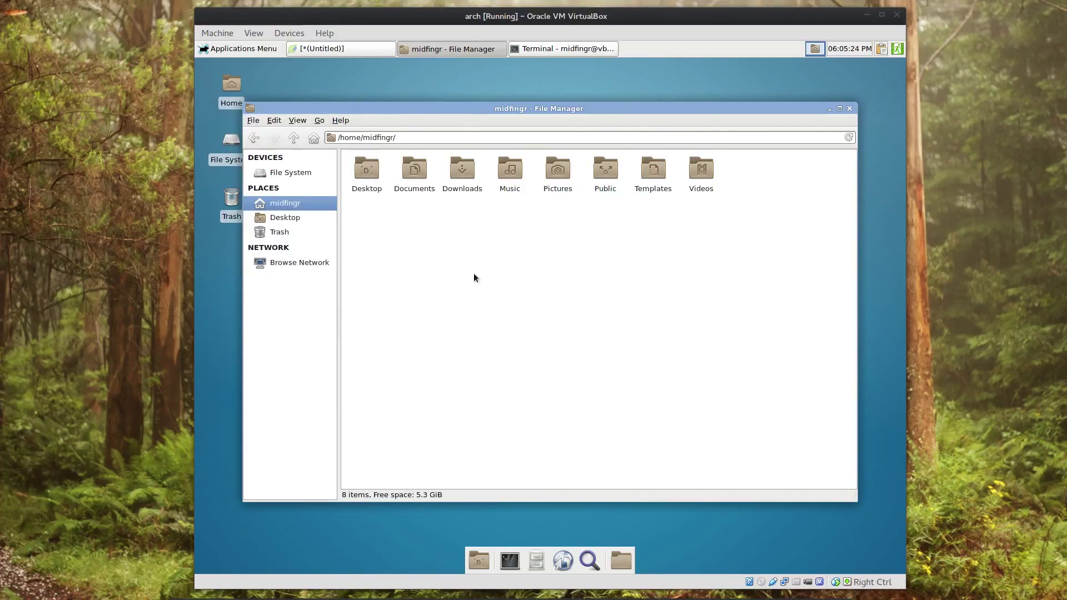
click(456, 188)
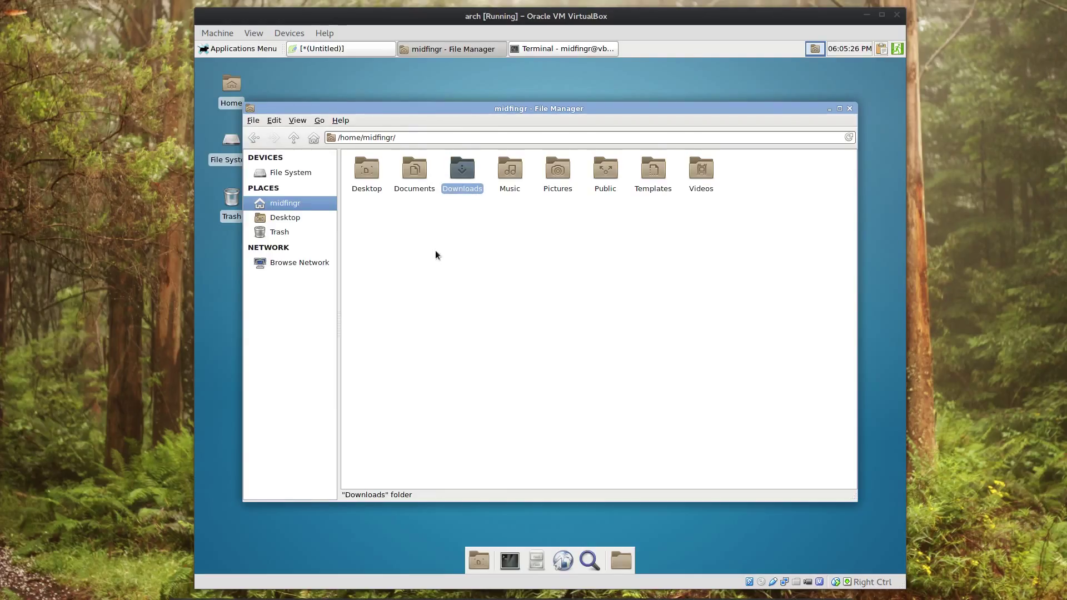
click(253, 120)
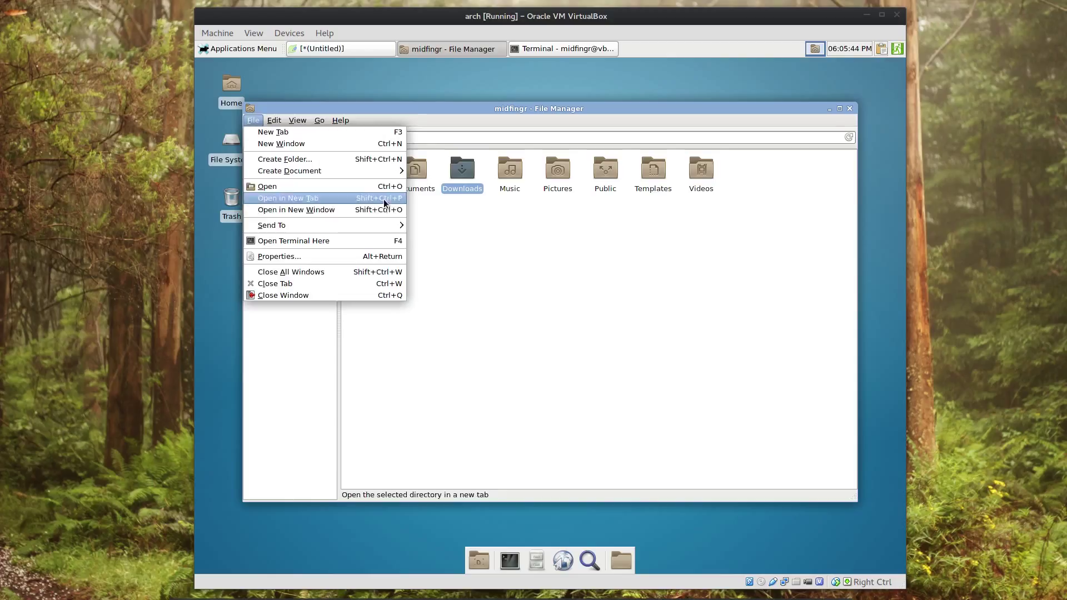
click(492, 237)
click(493, 241)
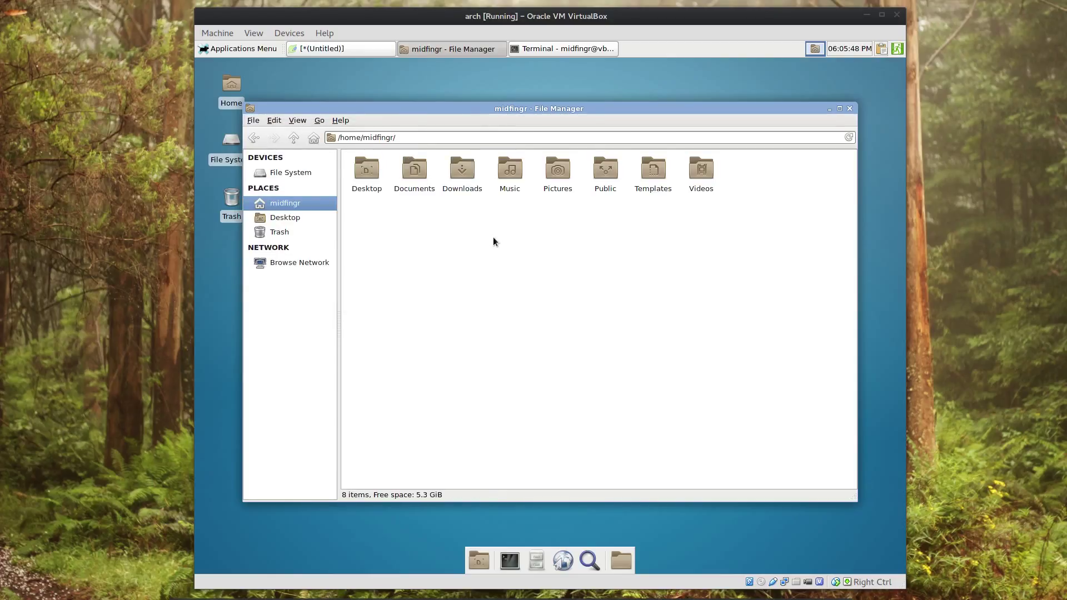
key(ctrl+t)
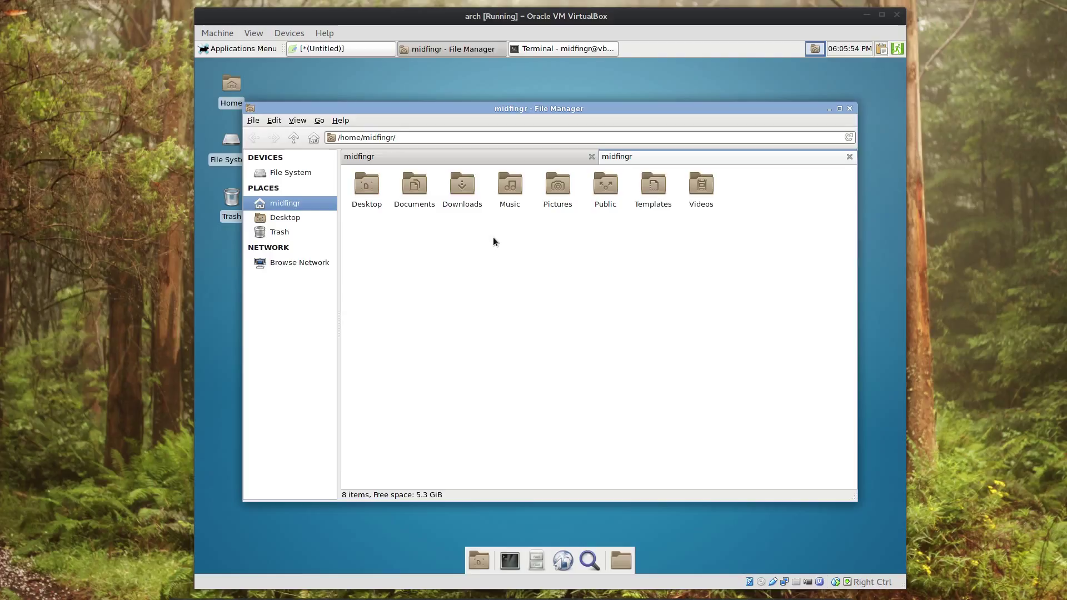
click(848, 157)
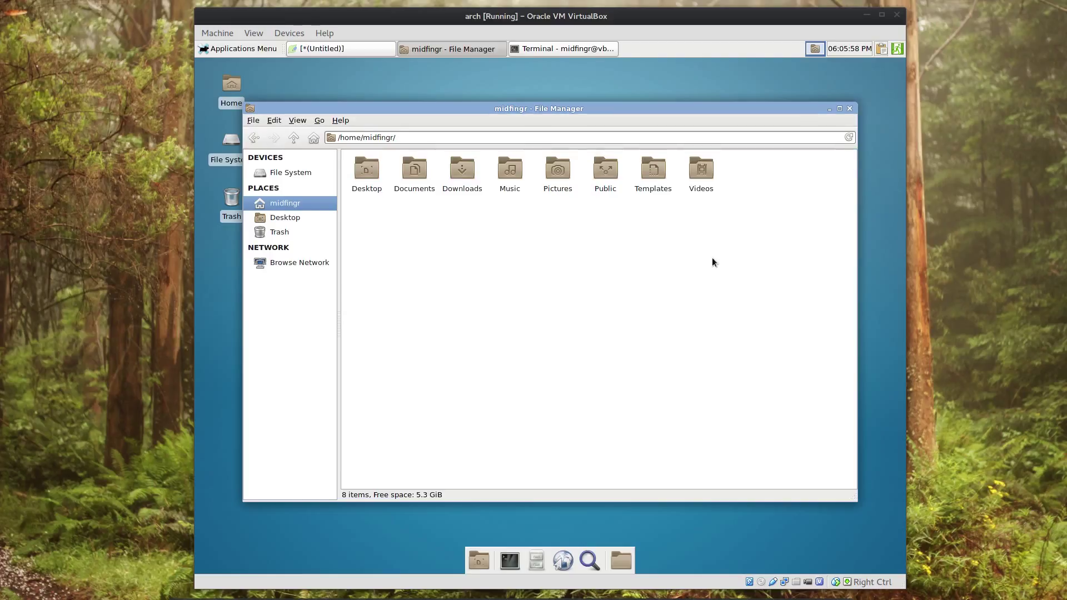